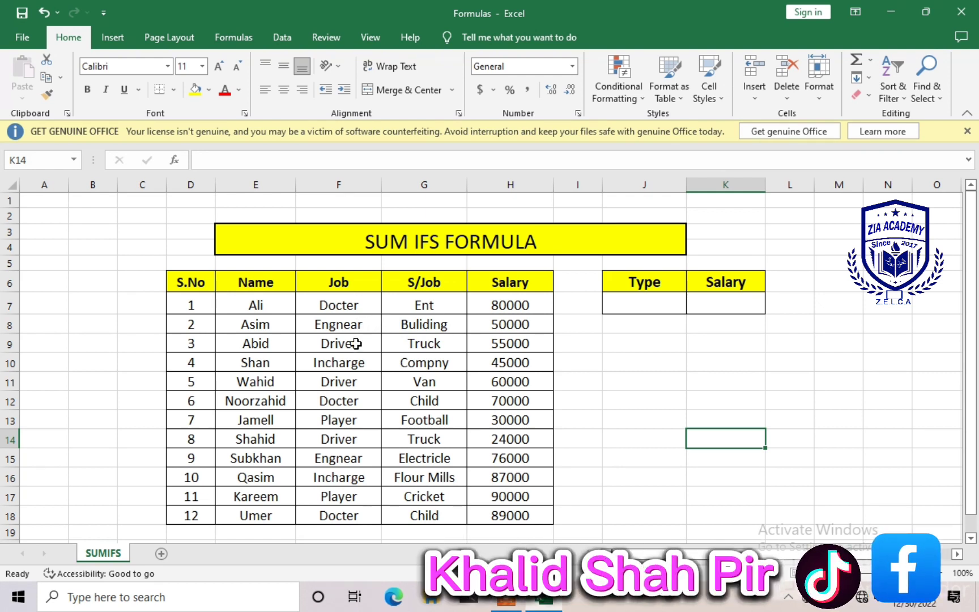
- Compare the Job and S/Job entries in rows 9, 11 and 7 of the table
{"action": "left_click_drag", "start_coordinate": [338, 343], "coordinate": [396, 340]}
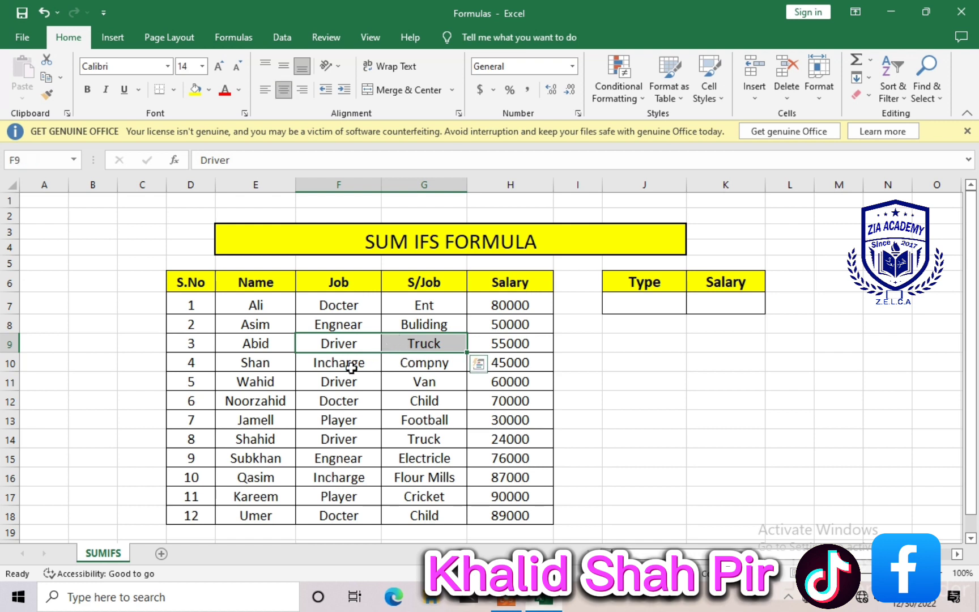
{"action": "left_click_drag", "start_coordinate": [339, 380], "coordinate": [400, 378]}
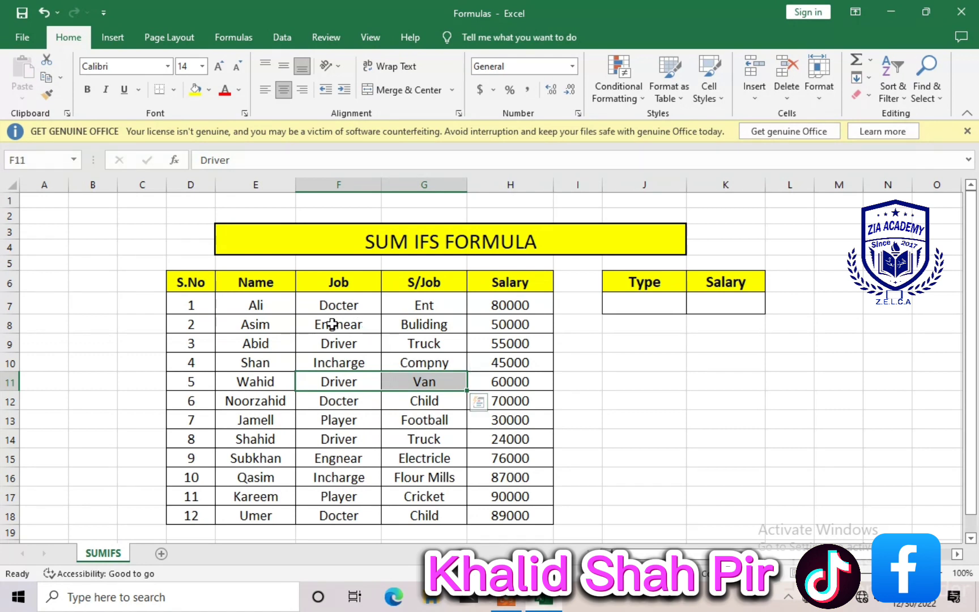
{"action": "left_click_drag", "start_coordinate": [337, 309], "coordinate": [411, 312]}
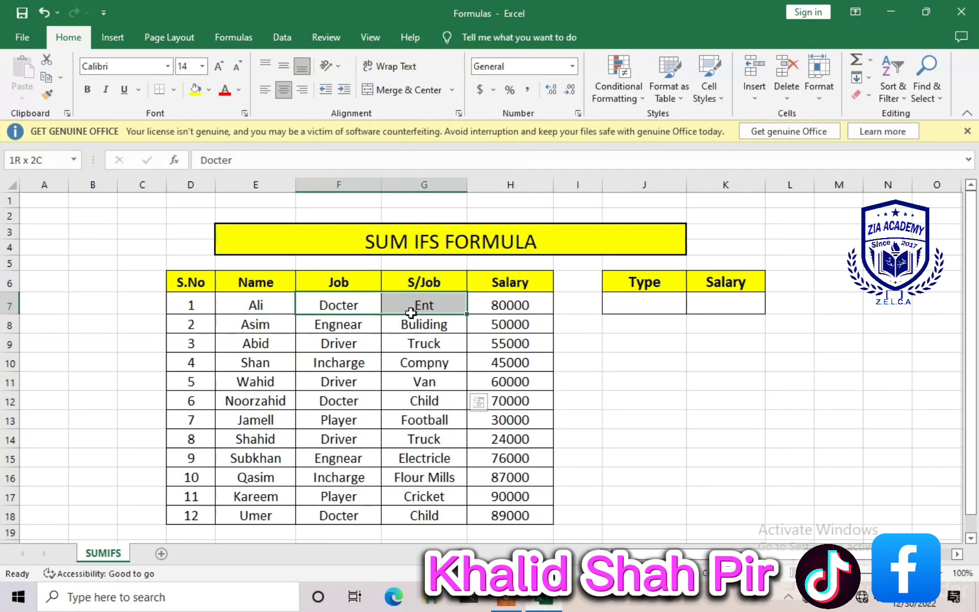
{"action": "left_click_drag", "start_coordinate": [410, 312], "coordinate": [411, 315]}
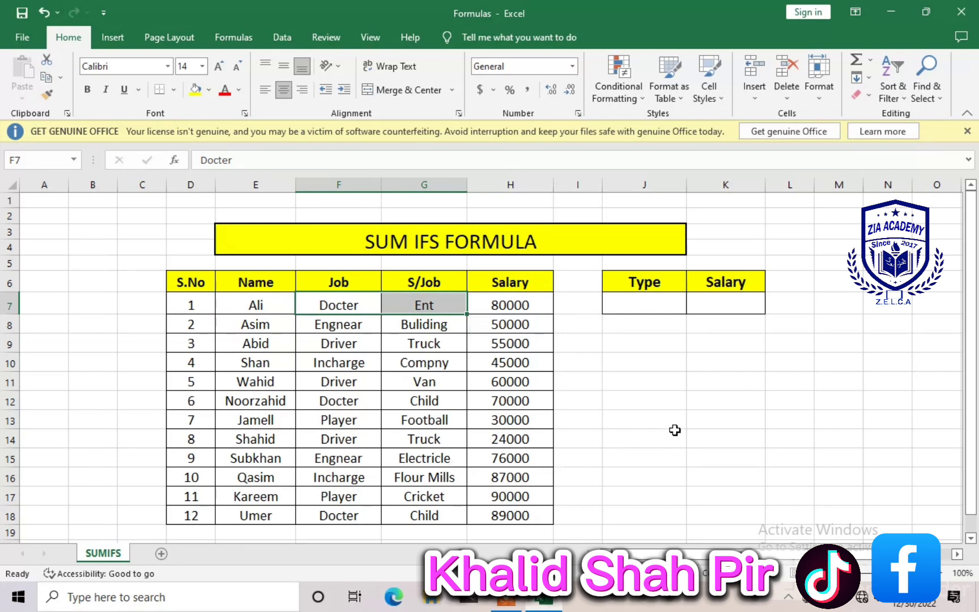
- Begin a SUMIFS formula in cell K7, below the Salary header of the result table
{"action": "left_click", "coordinate": [715, 301]}
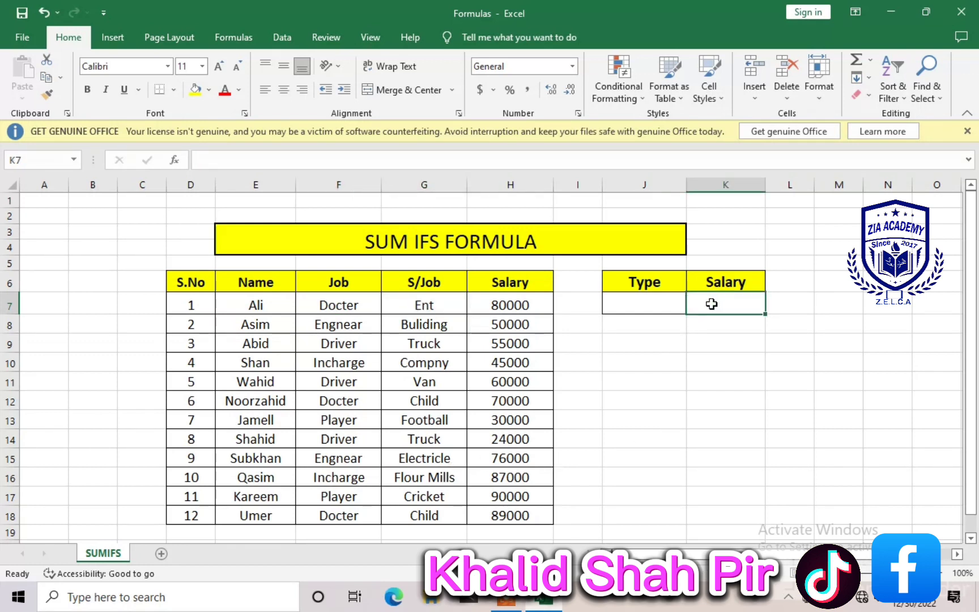
{"action": "type", "text": "="}
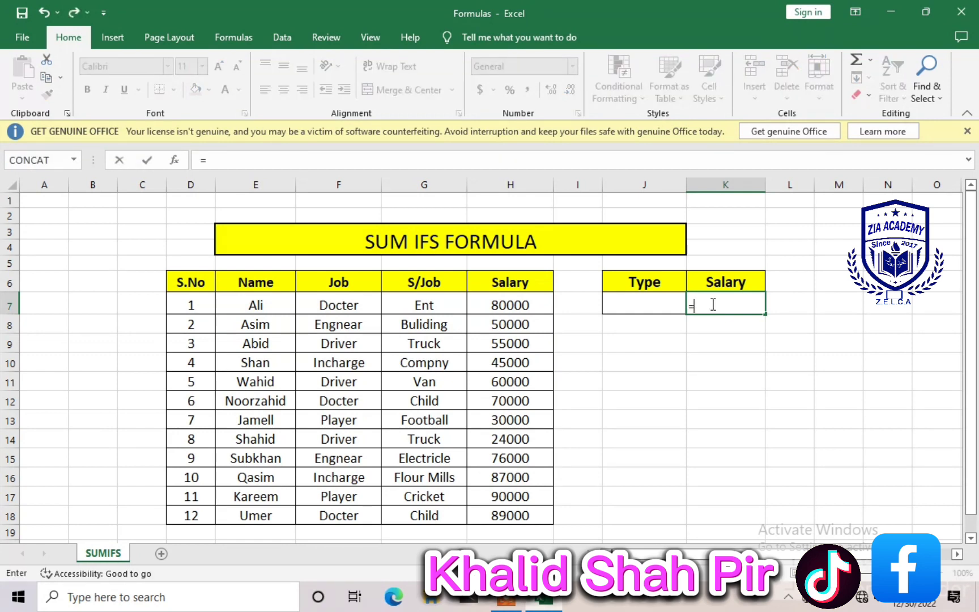
{"action": "type", "text": "sumi"}
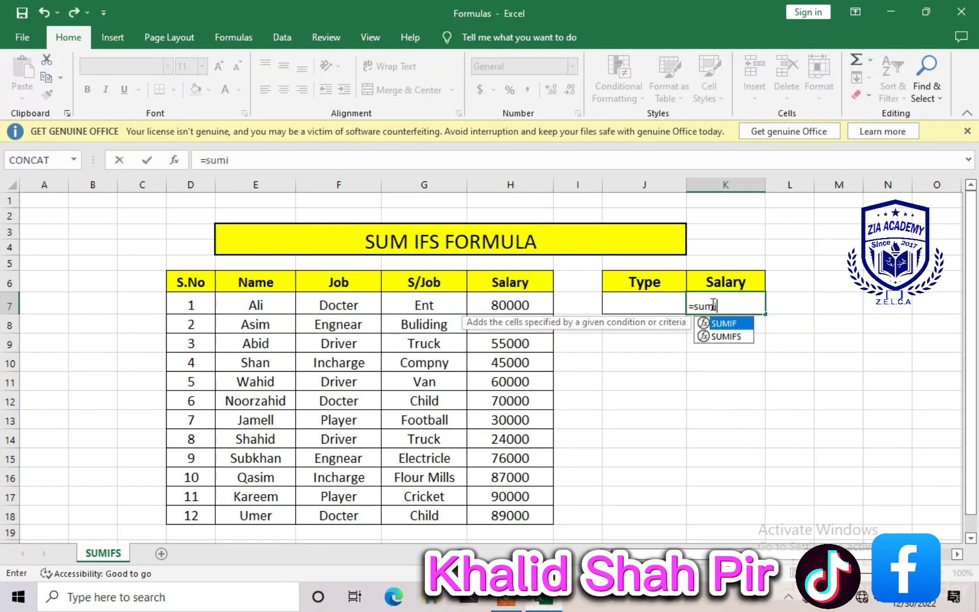
{"action": "type", "text": "fs"}
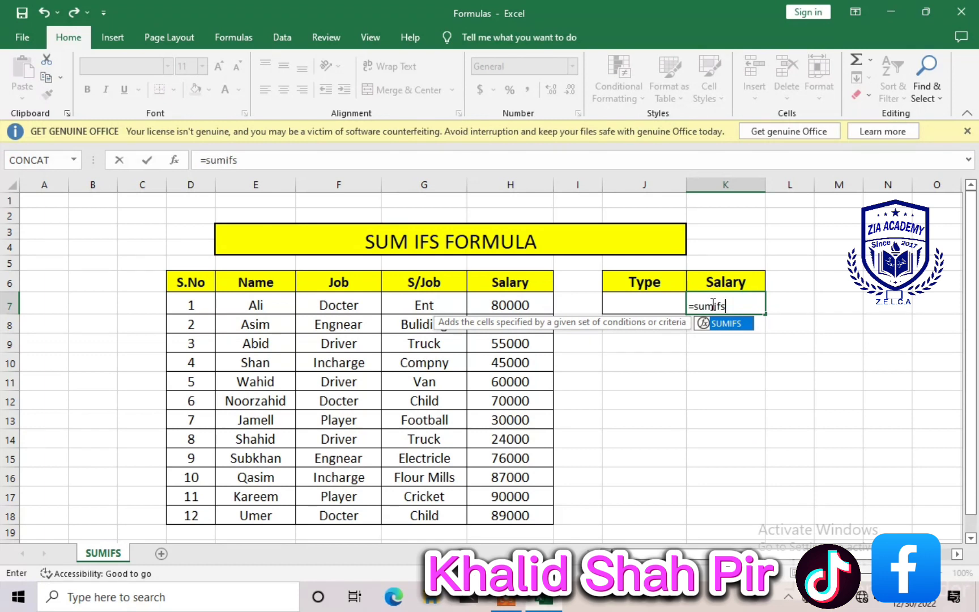
{"action": "key", "text": "Tab"}
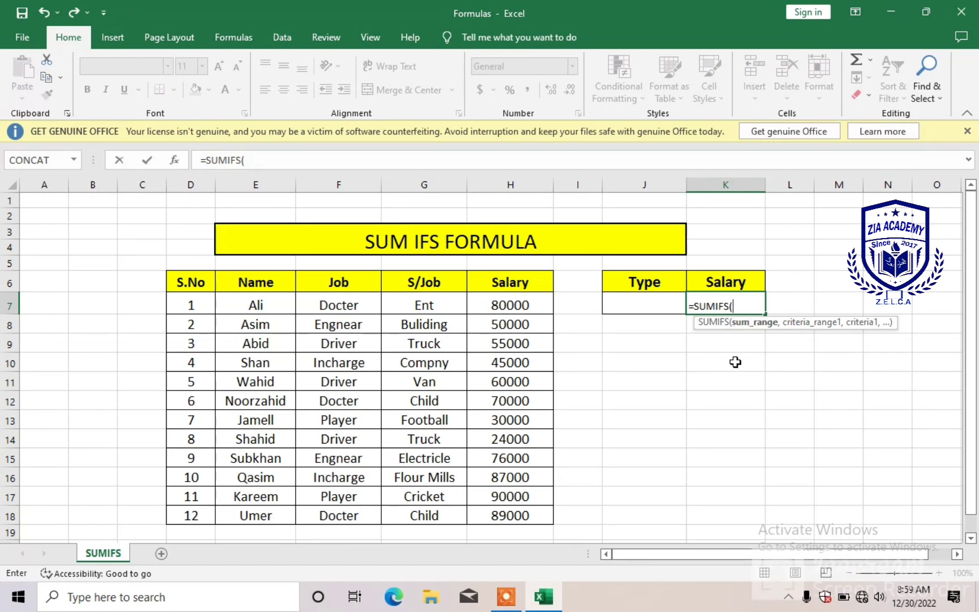
- Set the Salary values H7:H18 as the sum range of the SUMIFS formula
{"action": "left_click_drag", "start_coordinate": [203, 307], "coordinate": [190, 511]}
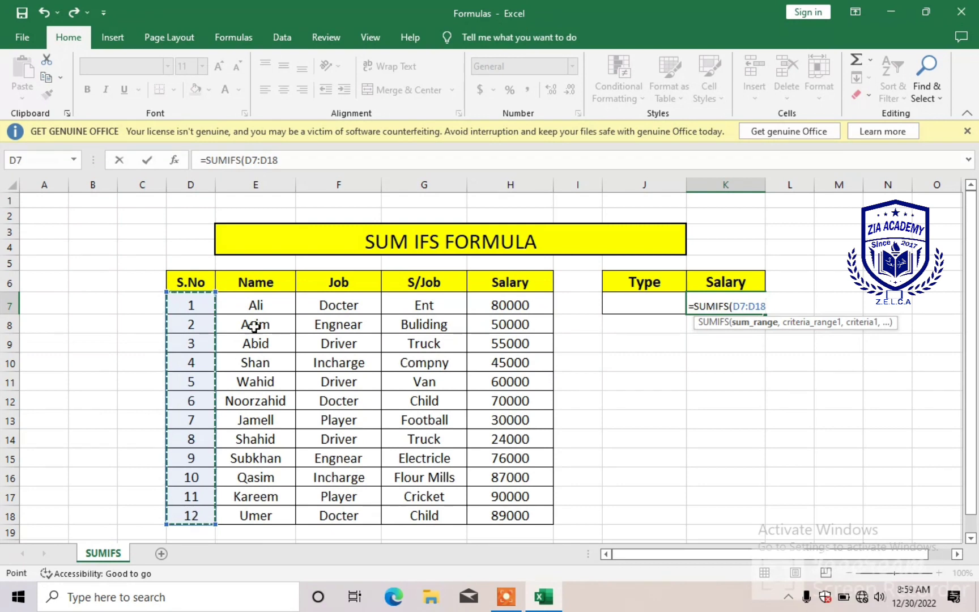
{"action": "left_click_drag", "start_coordinate": [253, 306], "coordinate": [253, 512]}
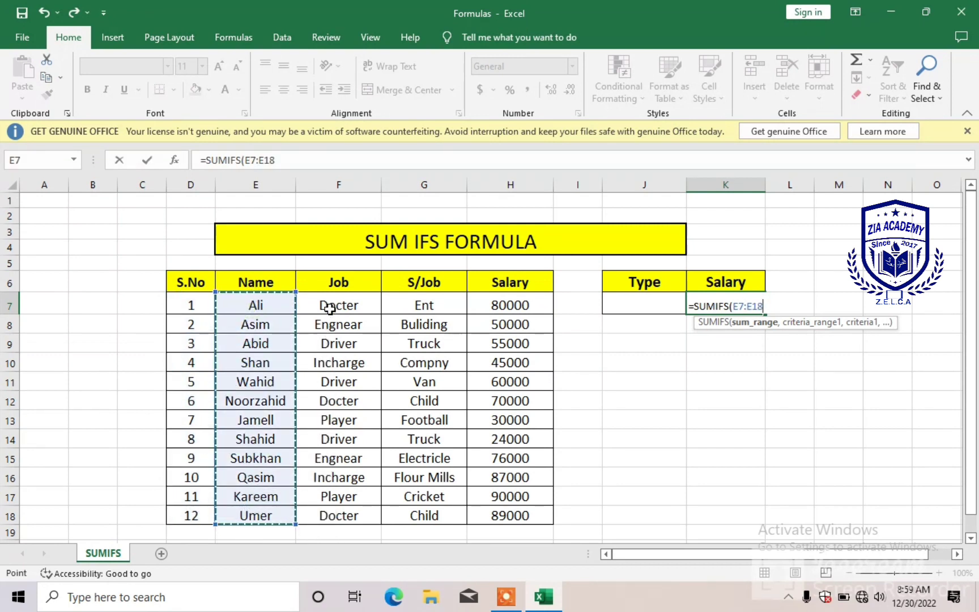
{"action": "left_click_drag", "start_coordinate": [325, 306], "coordinate": [326, 517]}
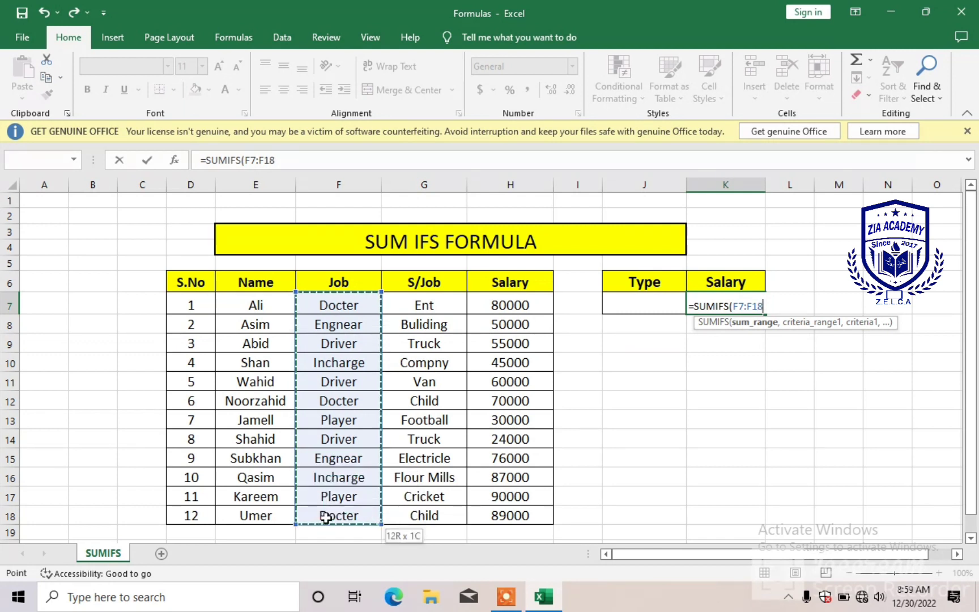
{"action": "left_click_drag", "start_coordinate": [434, 304], "coordinate": [400, 515]}
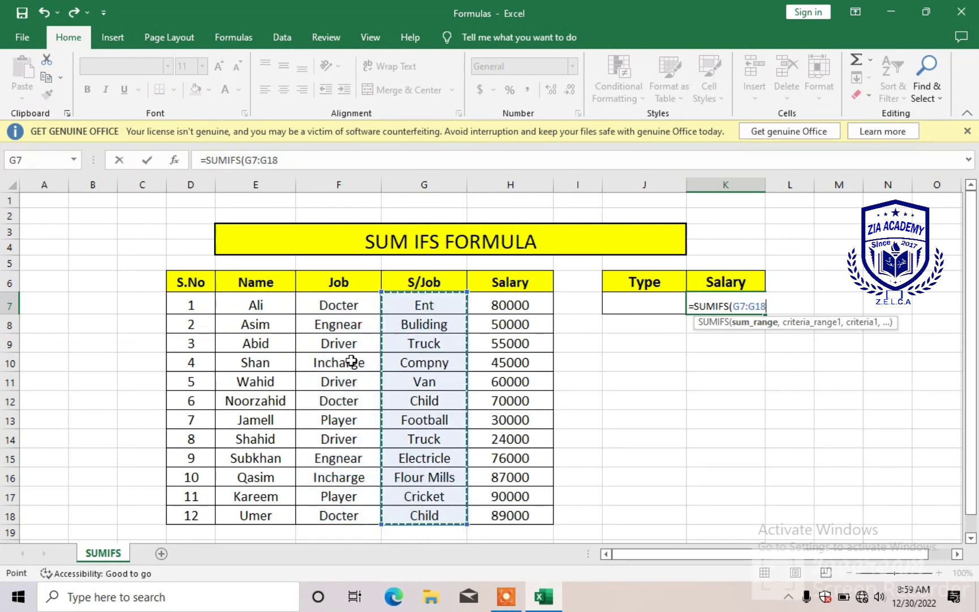
{"action": "left_click_drag", "start_coordinate": [480, 303], "coordinate": [480, 515]}
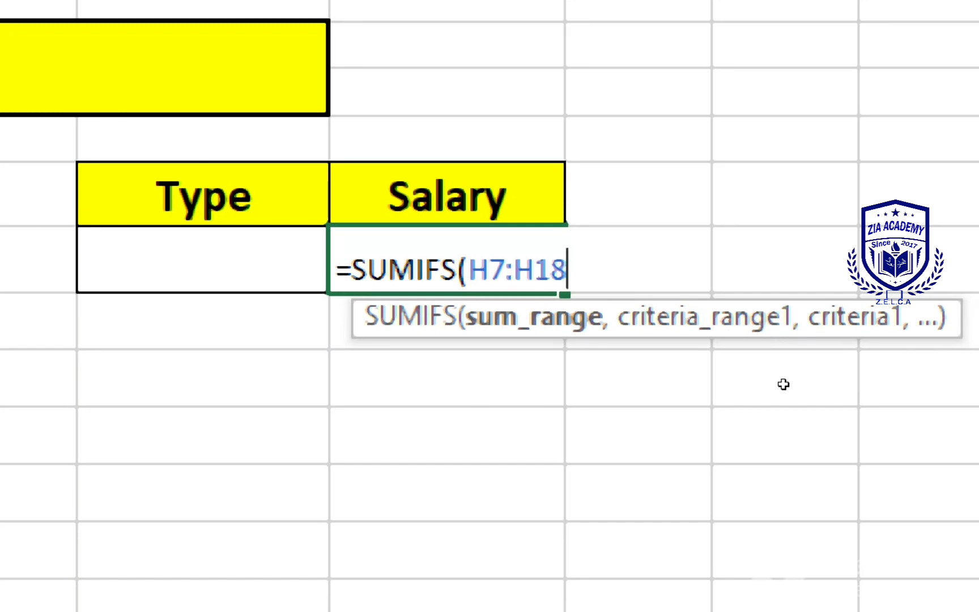
{"action": "type", "text": ","}
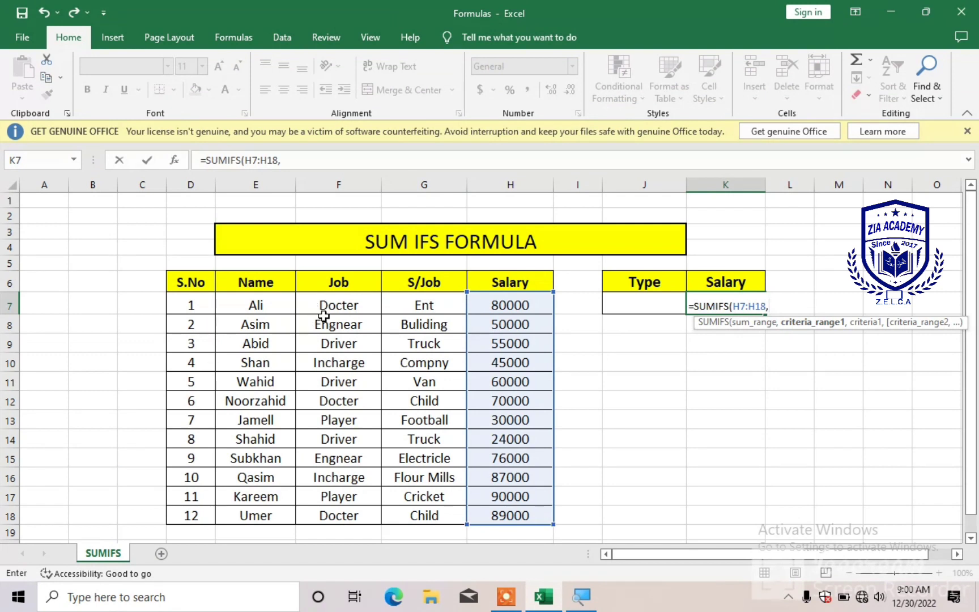
- Add the Job range F7:F18 with criterion F7, and the S/Job range G7:G18 as second criteria range
{"action": "left_click_drag", "start_coordinate": [329, 307], "coordinate": [315, 518]}
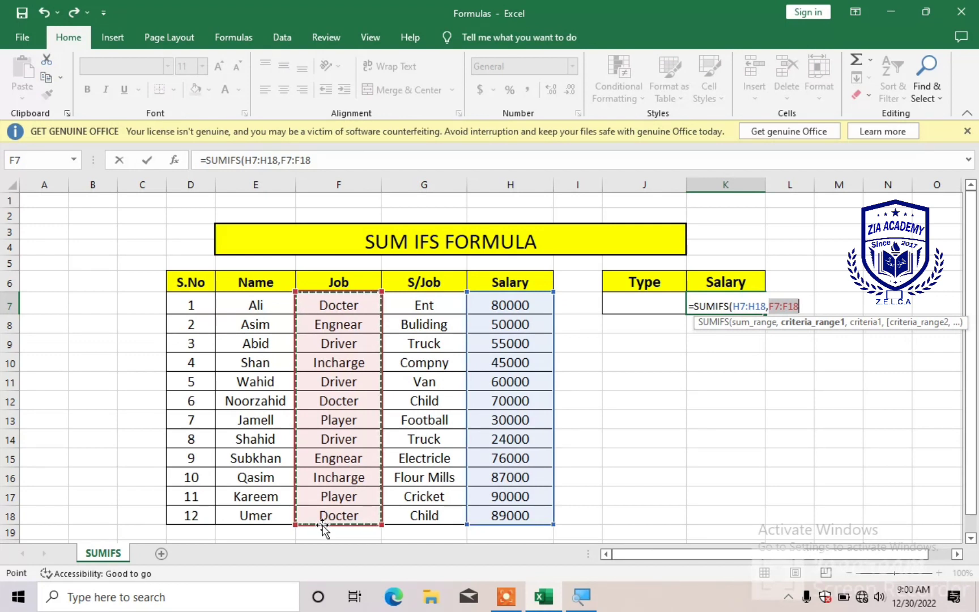
{"action": "type", "text": ","}
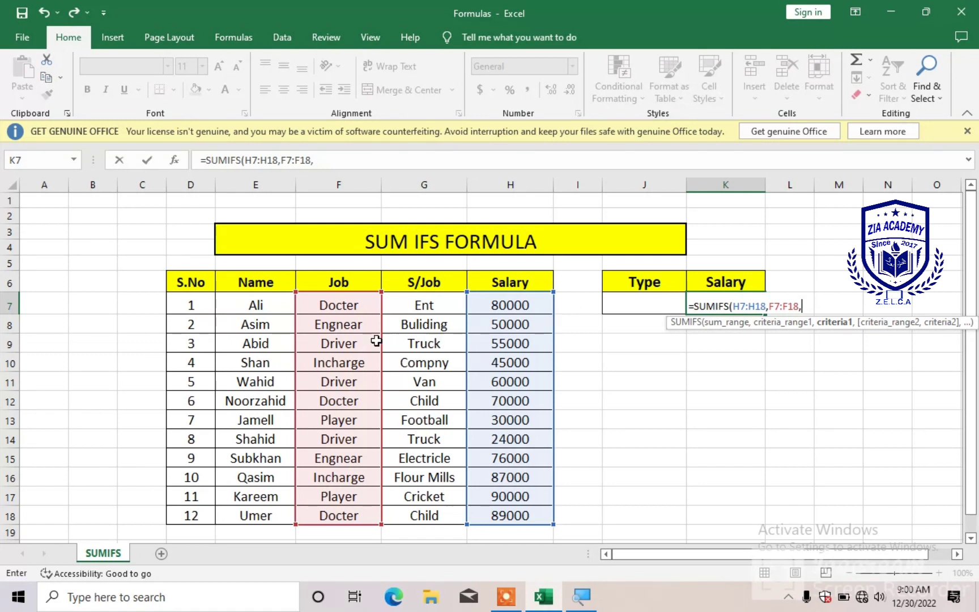
{"action": "left_click", "coordinate": [306, 305]}
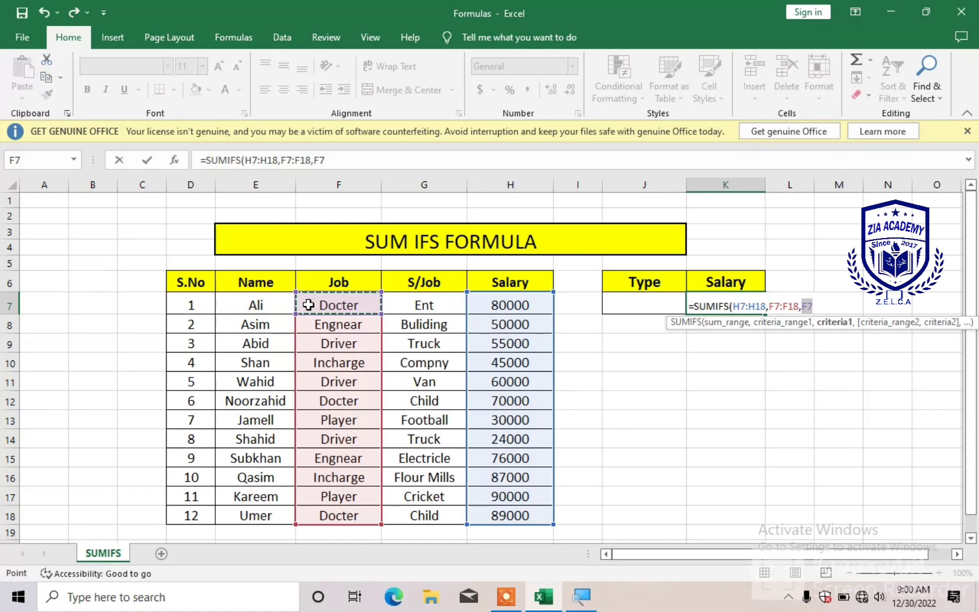
{"action": "type", "text": ","}
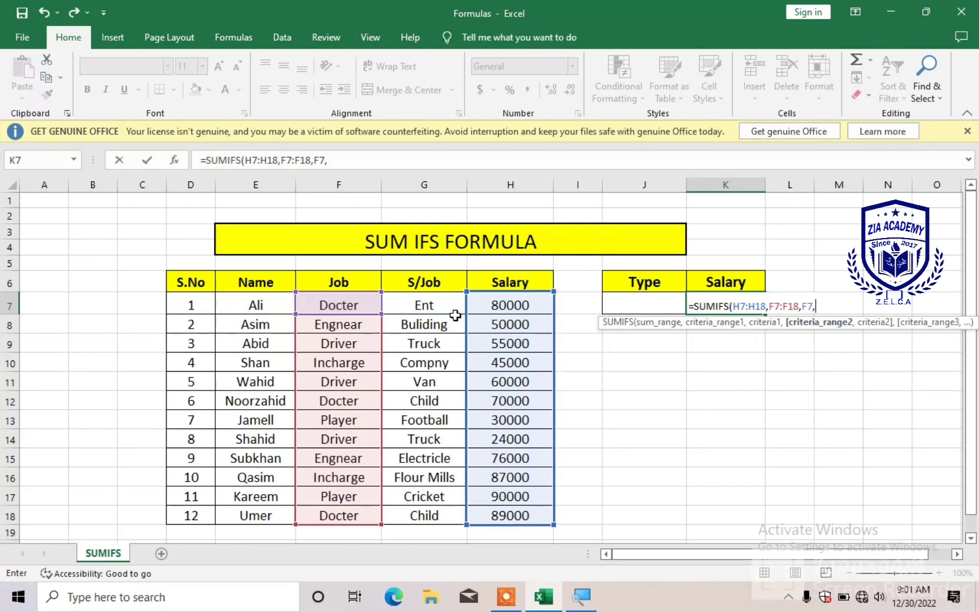
{"action": "left_click_drag", "start_coordinate": [424, 305], "coordinate": [410, 525]}
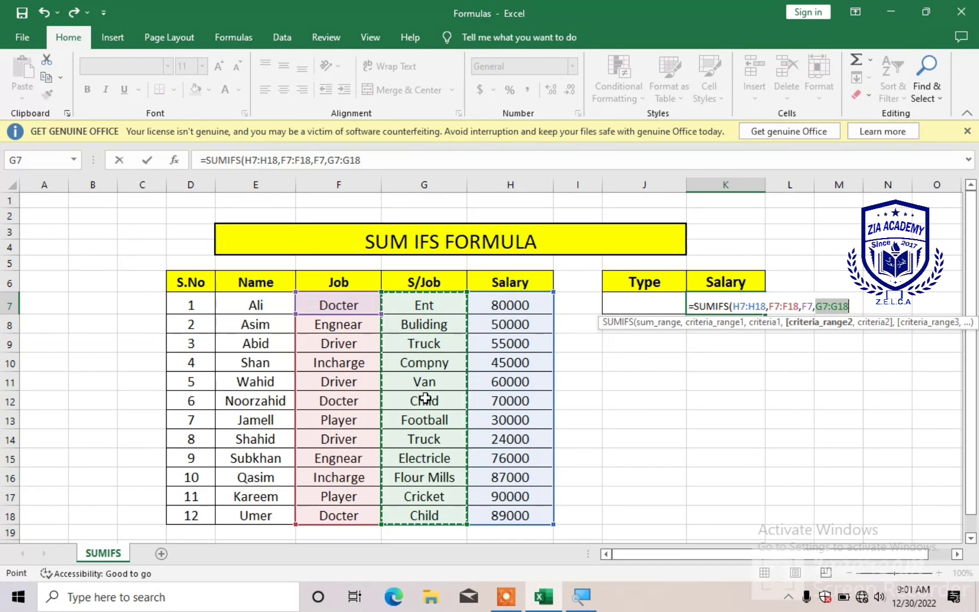
{"action": "key", "text": "F8"}
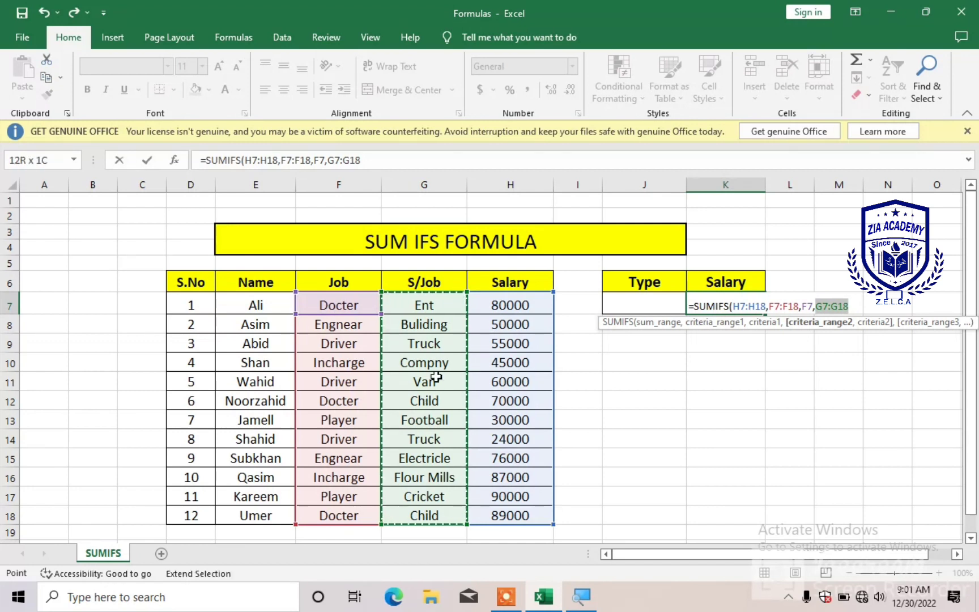
{"action": "left_click", "coordinate": [427, 306]}
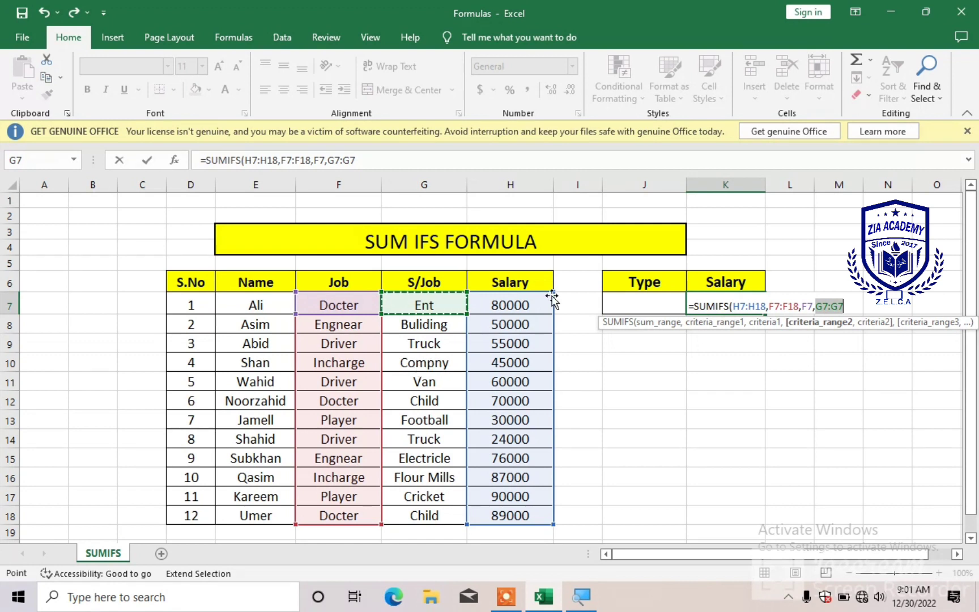
{"action": "left_click", "coordinate": [620, 307]}
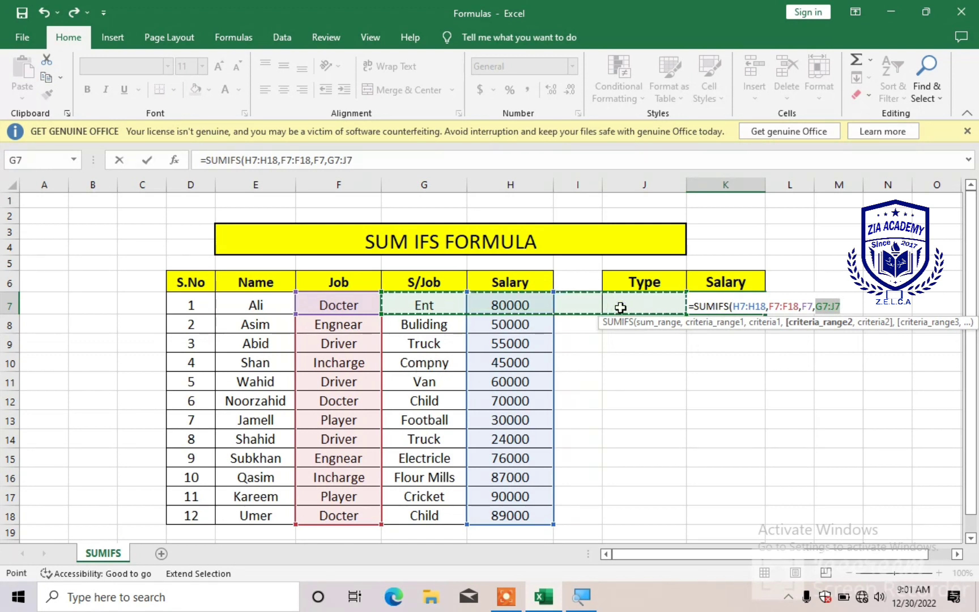
{"action": "left_click", "coordinate": [422, 304]}
{"action": "key", "text": "BackSpace"}
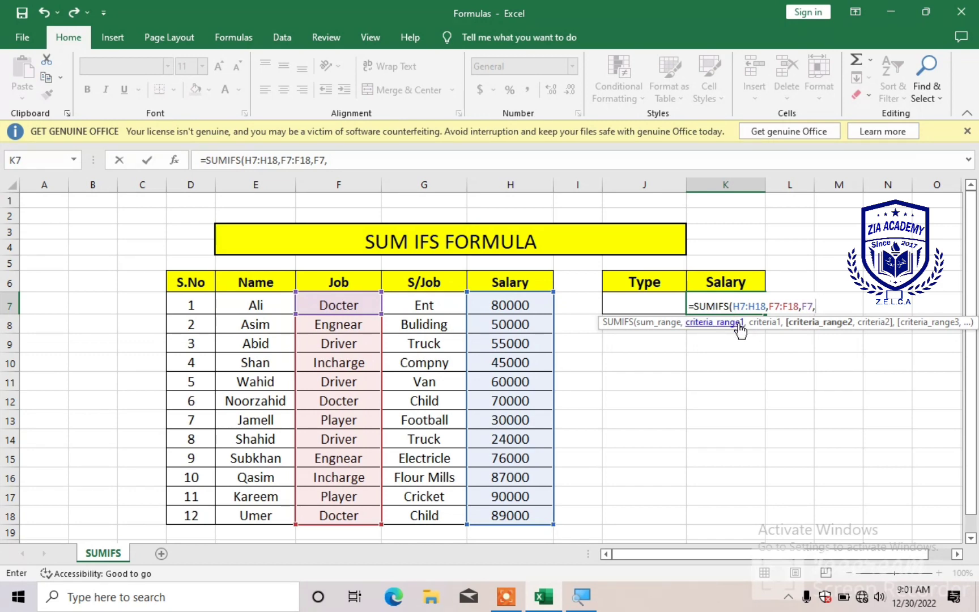
- Remove all arguments from the K7 formula, back to the opening parenthesis of SUMIFS
{"action": "key", "text": "BackSpace"}
{"action": "key", "text": "BackSpace"}
{"action": "key", "text": "BackSpace"}
{"action": "key", "text": "BackSpace"}
{"action": "key", "text": "BackSpace"}
{"action": "key", "text": "BackSpace"}
{"action": "key", "text": "BackSpace"}
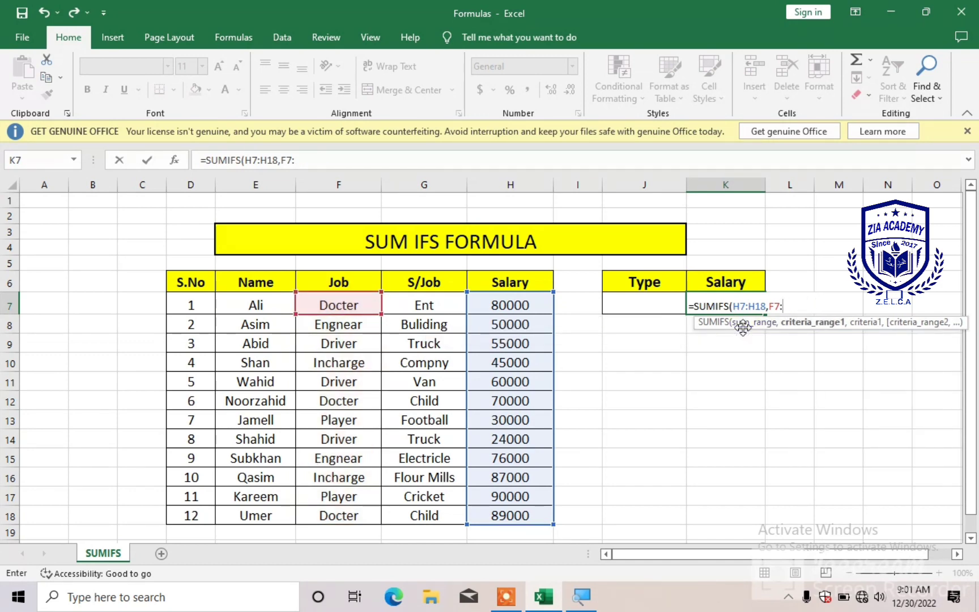
{"action": "key", "text": "BackSpace"}
{"action": "key", "text": "BackSpace"}
{"action": "key", "text": "BackSpace"}
{"action": "key", "text": "BackSpace"}
{"action": "key", "text": "BackSpace"}
{"action": "key", "text": "BackSpace"}
{"action": "key", "text": "BackSpace"}
{"action": "key", "text": "BackSpace"}
{"action": "key", "text": "BackSpace"}
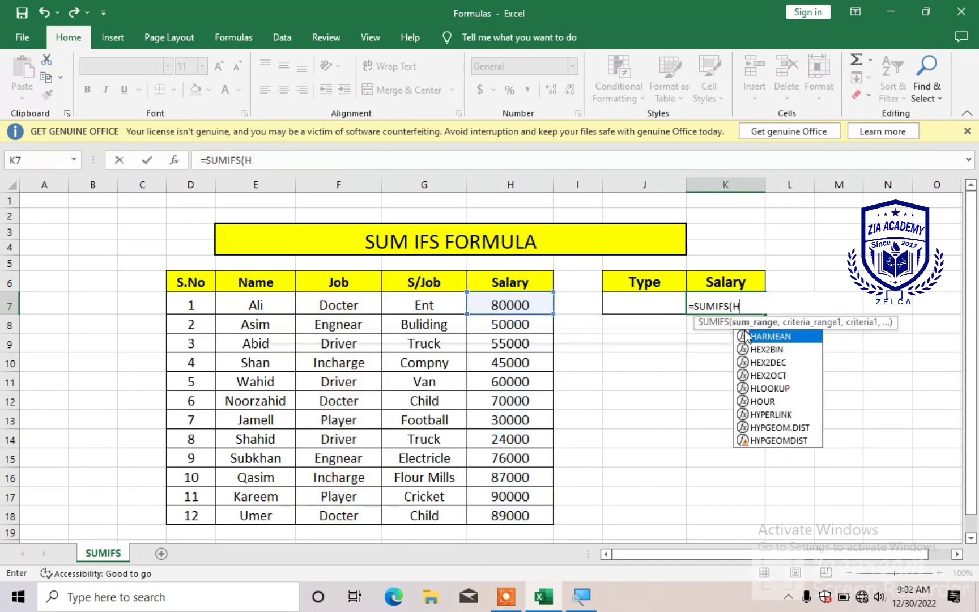
{"action": "key", "text": "BackSpace"}
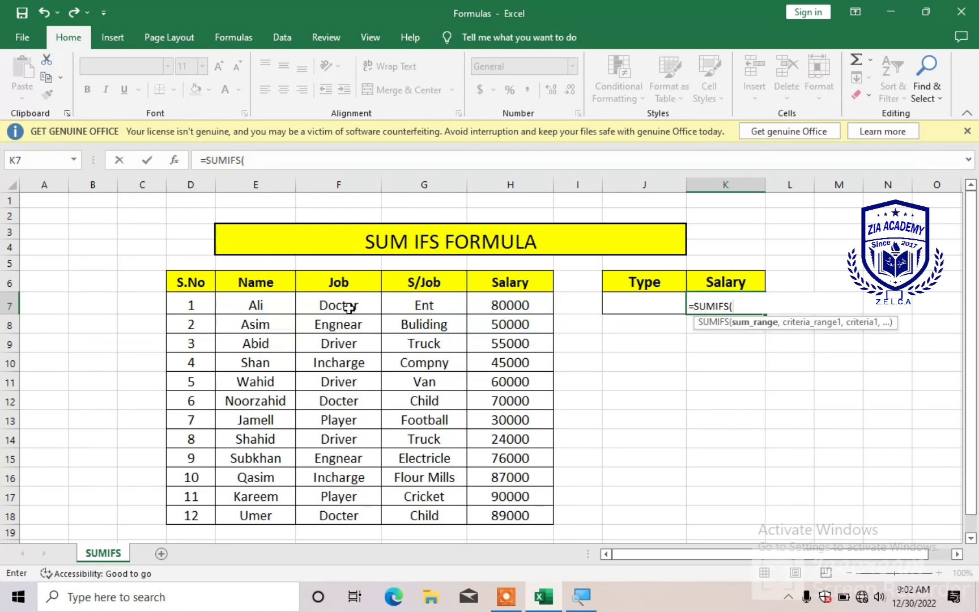
{"action": "left_click_drag", "start_coordinate": [348, 308], "coordinate": [323, 507]}
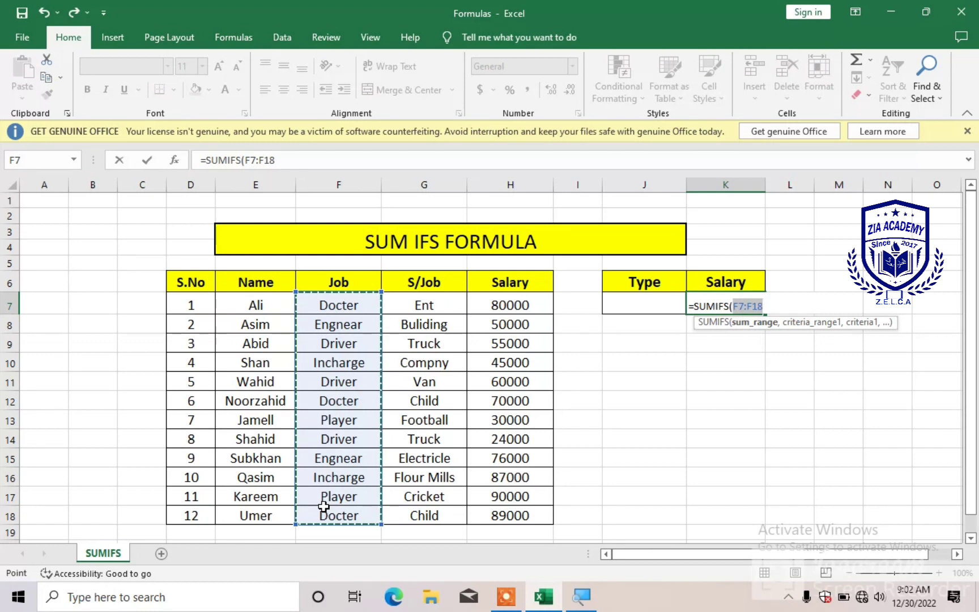
{"action": "key", "text": "BackSpace"}
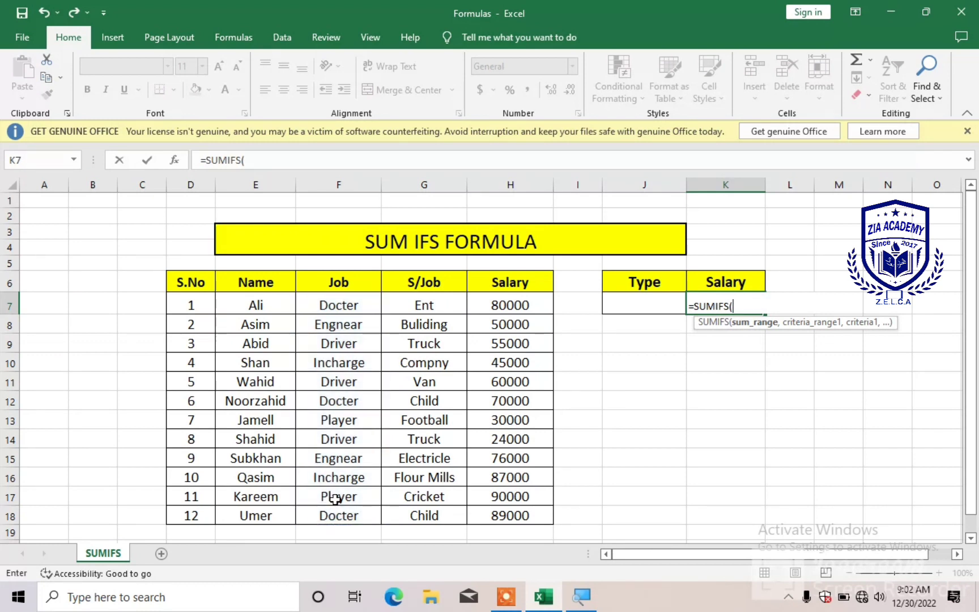
- Enter H7:H18 as the SUMIFS sum range and F7:F18 with criterion F7 as the first condition
{"action": "left_click_drag", "start_coordinate": [526, 306], "coordinate": [489, 510]}
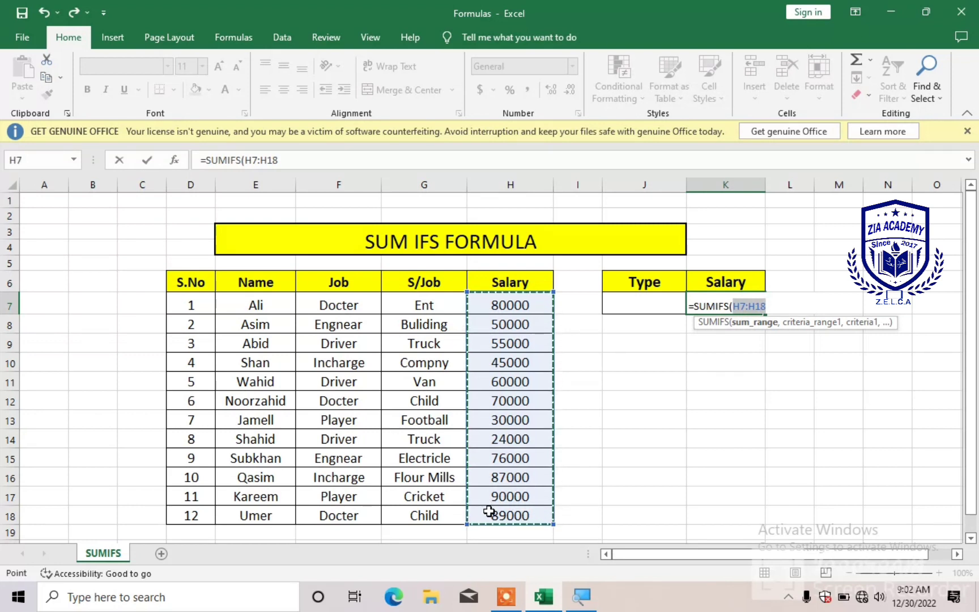
{"action": "type", "text": ","}
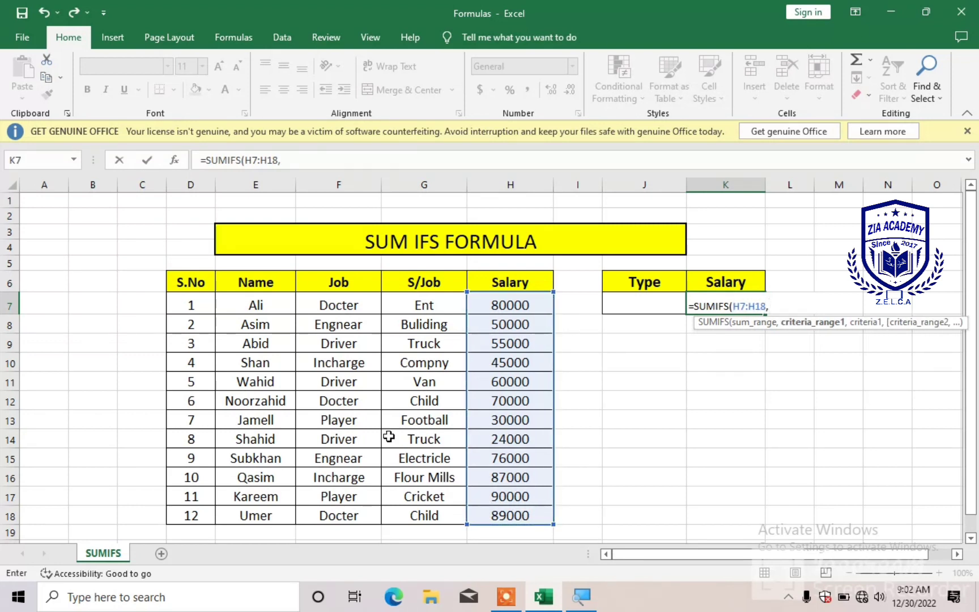
{"action": "left_click_drag", "start_coordinate": [326, 306], "coordinate": [321, 512]}
{"action": "type", "text": ","}
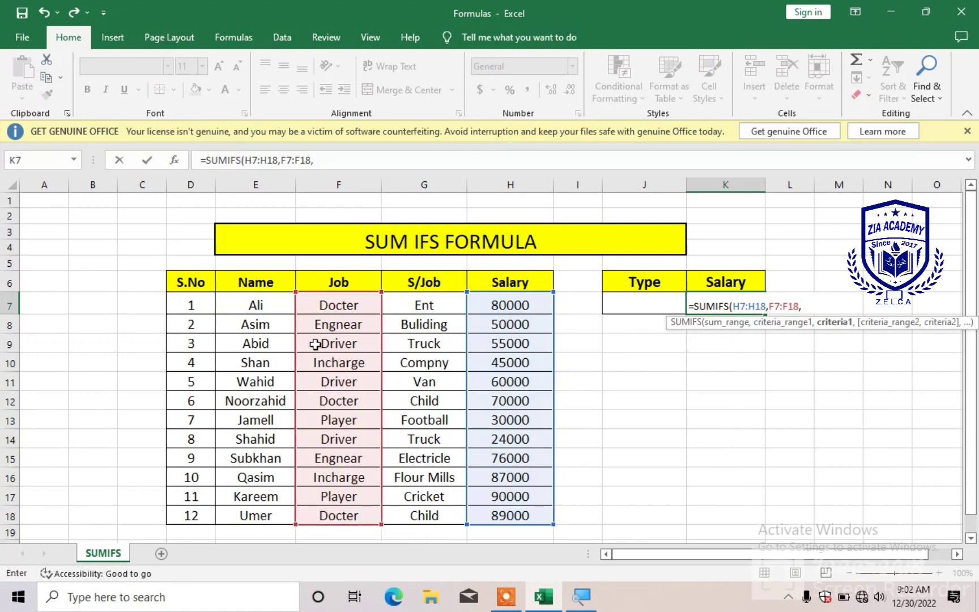
{"action": "left_click", "coordinate": [324, 305]}
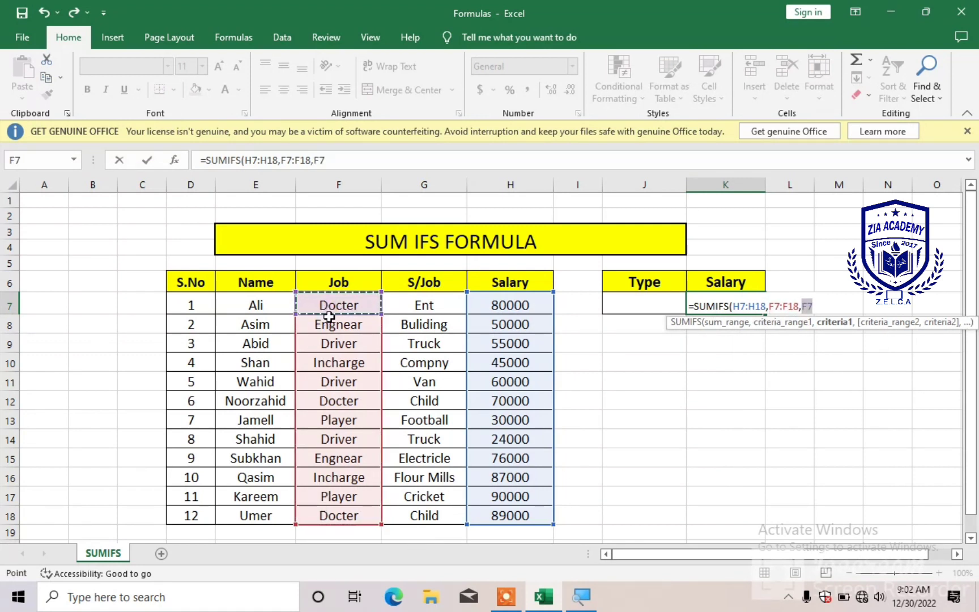
{"action": "type", "text": ","}
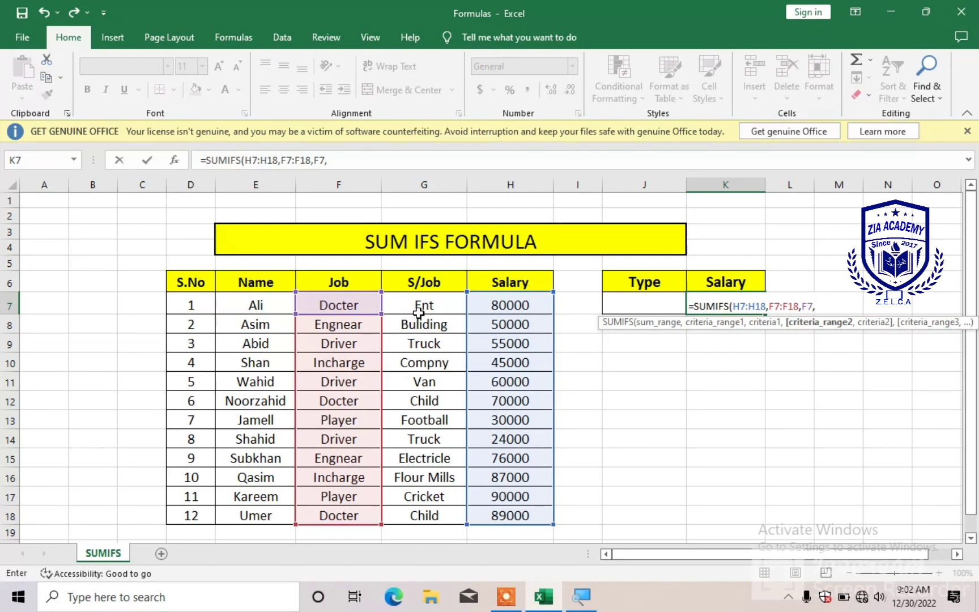
- Complete the SUMIFS formula with G7:G18 as the second criteria range and J7 as its criterion
{"action": "left_click_drag", "start_coordinate": [420, 309], "coordinate": [409, 515]}
{"action": "type", "text": ","}
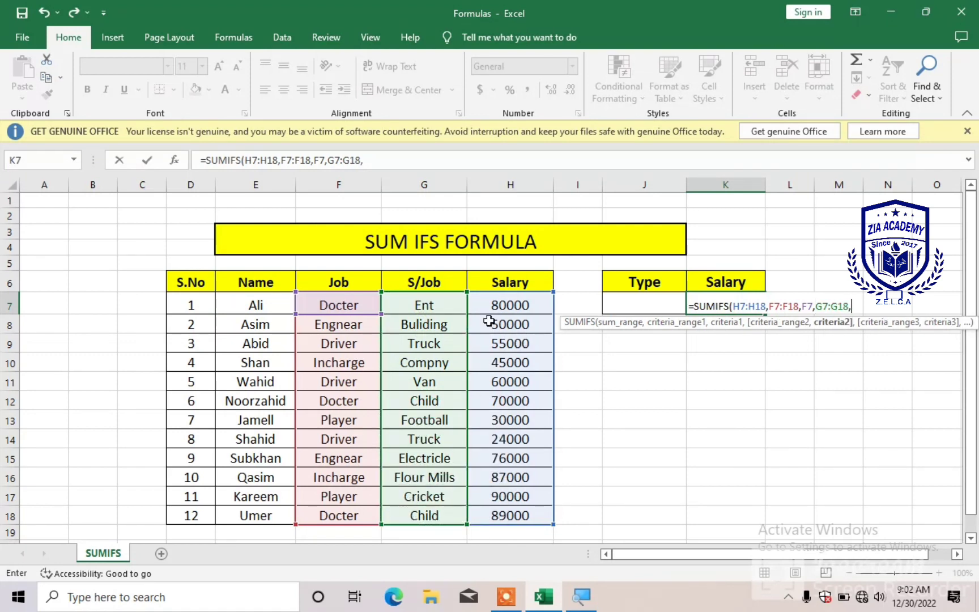
{"action": "left_click", "coordinate": [620, 299]}
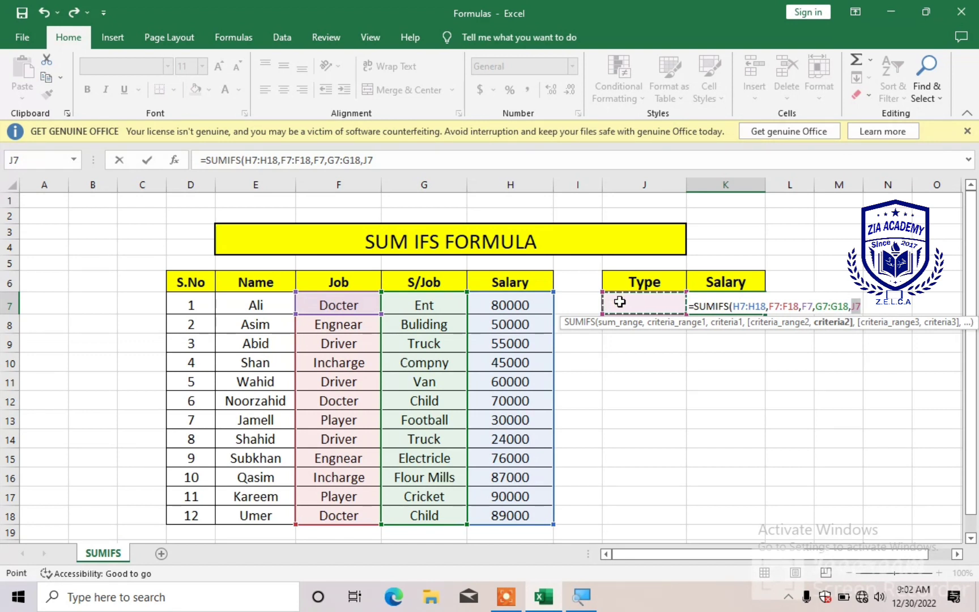
{"action": "key", "text": "Return"}
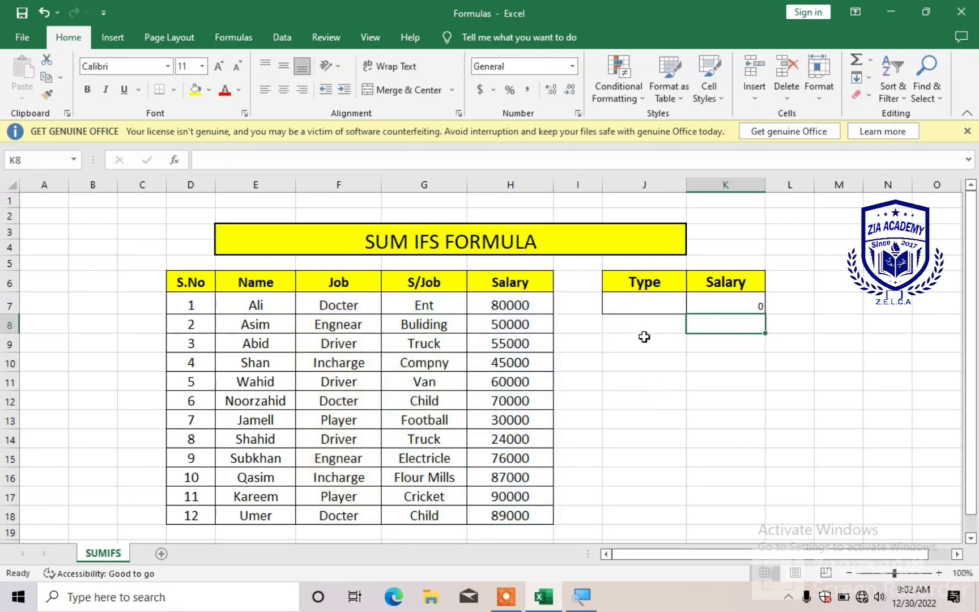
- Centre the contents of J7:K7 horizontally and increase their font size to 16
{"action": "left_click_drag", "start_coordinate": [636, 312], "coordinate": [695, 306]}
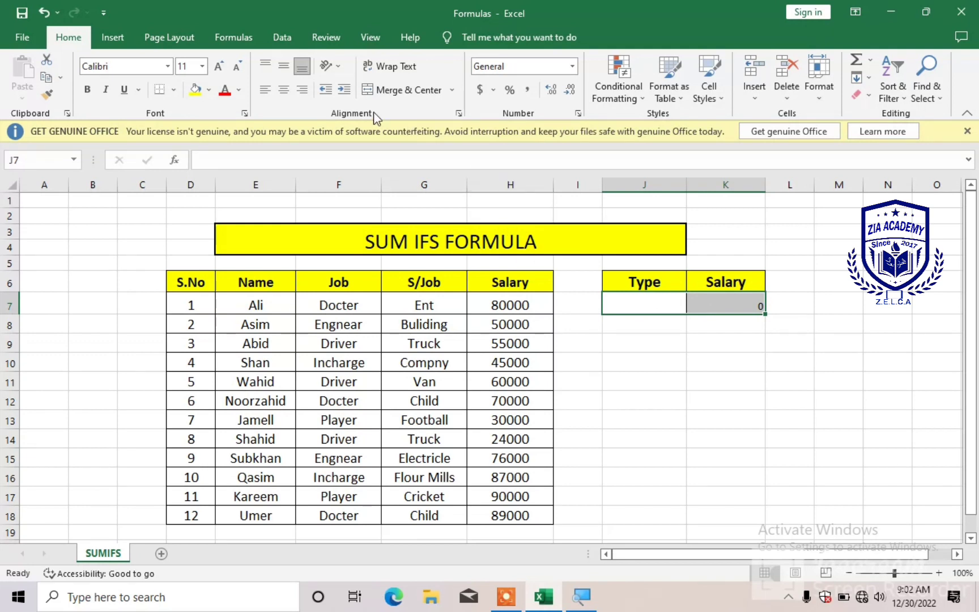
{"action": "left_click", "coordinate": [282, 90]}
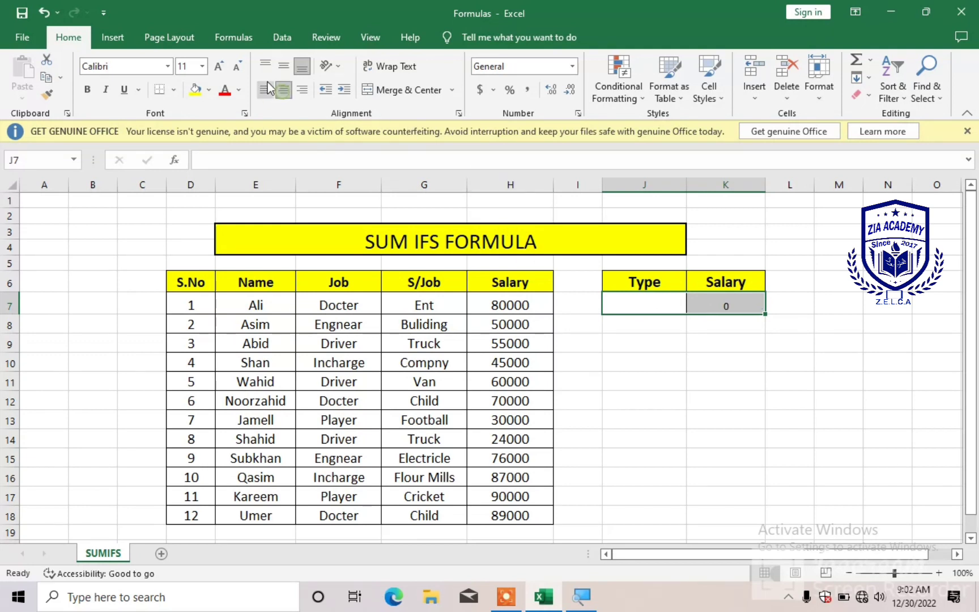
{"action": "left_click", "coordinate": [221, 66]}
{"action": "left_click", "coordinate": [221, 66]}
{"action": "left_click", "coordinate": [221, 67]}
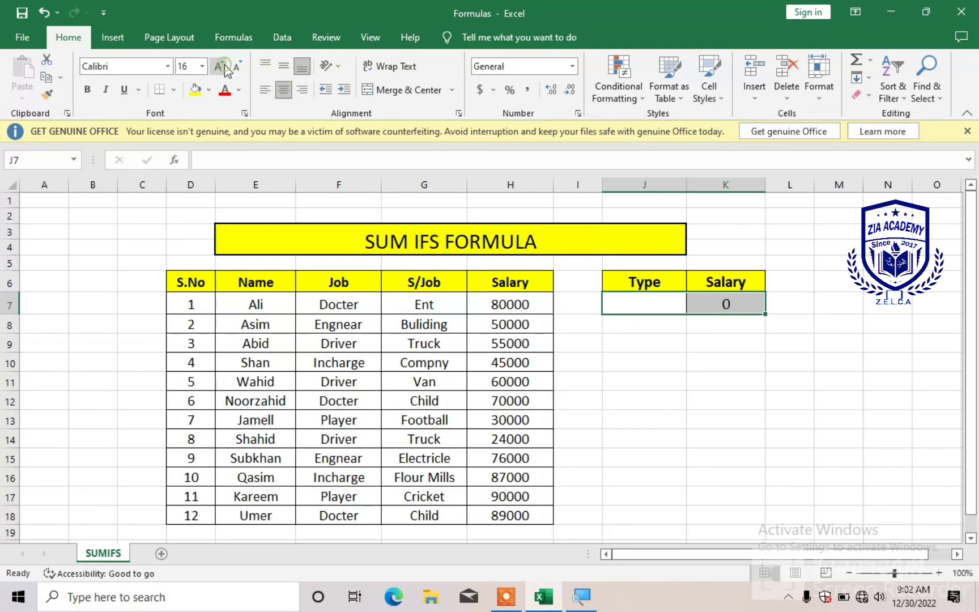
{"action": "left_click", "coordinate": [614, 426]}
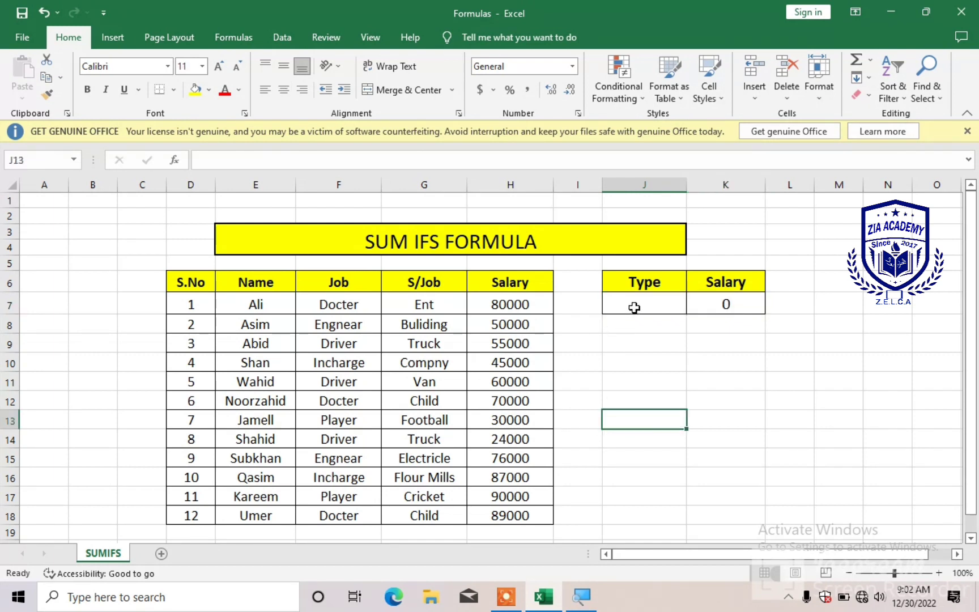
- Enter "ent" in J7 as the Type criterion for the SUMIFS formula
{"action": "left_click", "coordinate": [632, 308]}
{"action": "type", "text": "e"}
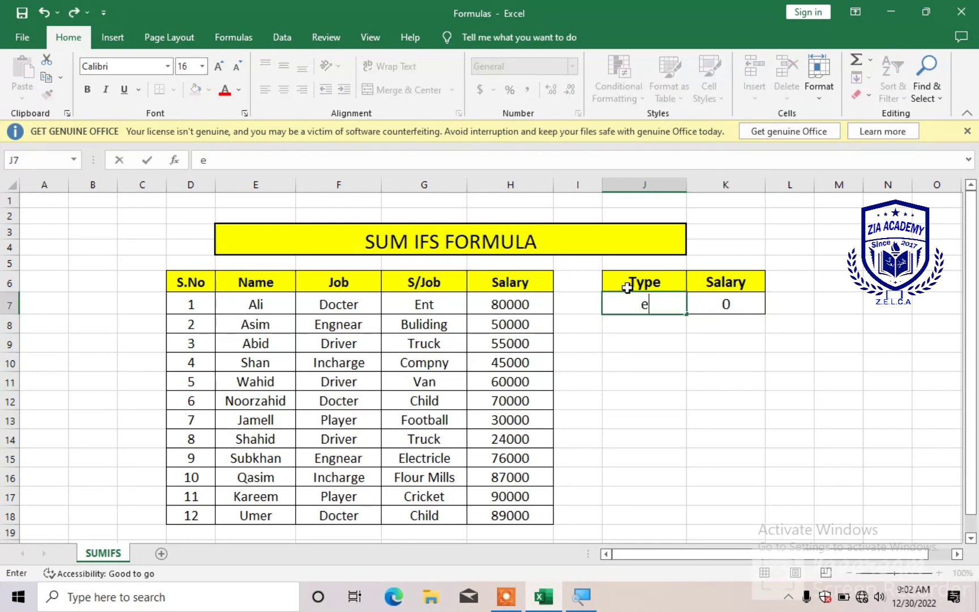
{"action": "type", "text": "nt"}
{"action": "key", "text": "Return"}
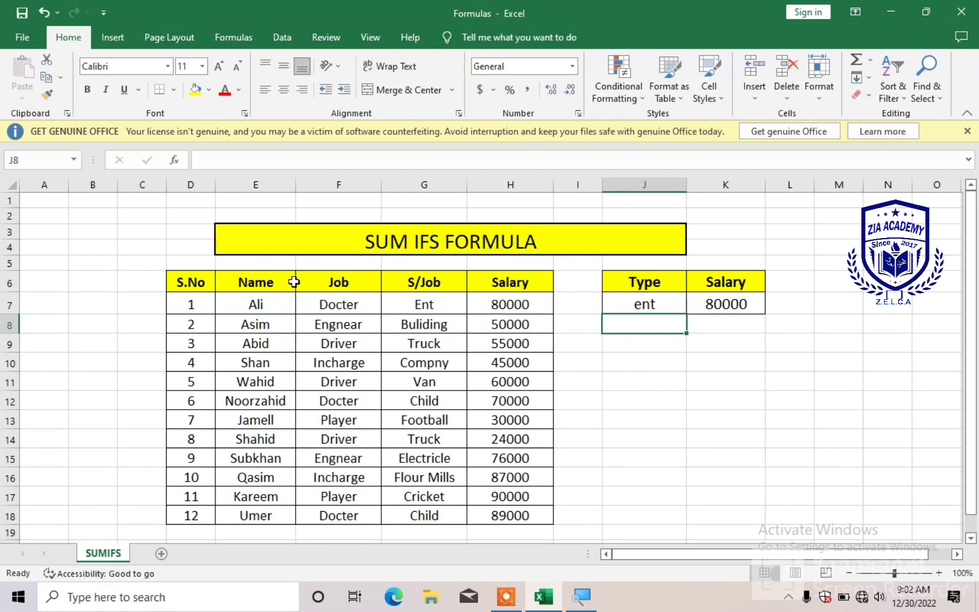
- Select the first Docter row's Job to Salary cells for comparison, and change the S/Job entry in G18 to "ent"
{"action": "left_click_drag", "start_coordinate": [339, 309], "coordinate": [494, 303]}
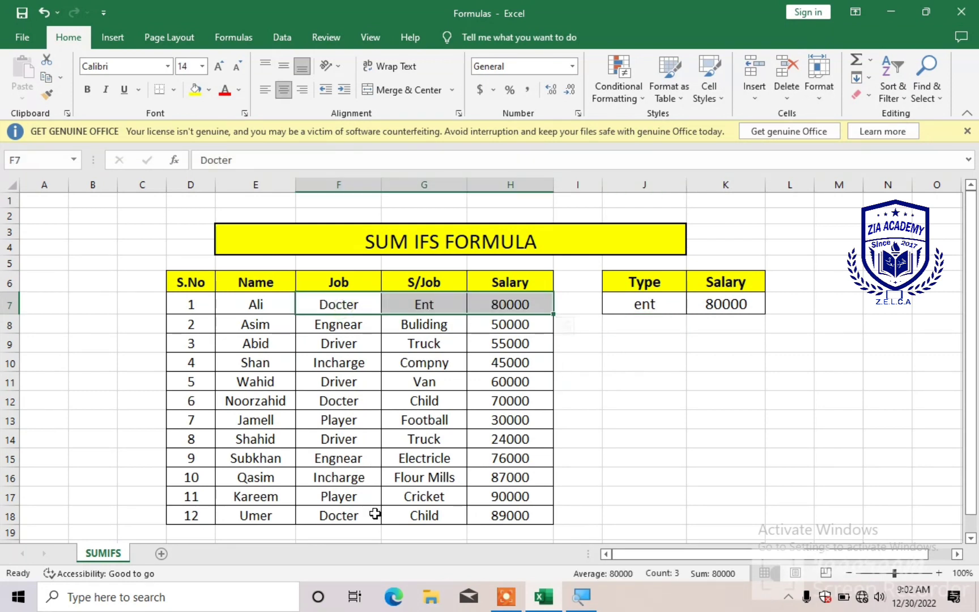
{"action": "left_click", "coordinate": [341, 516]}
{"action": "left_click_drag", "start_coordinate": [389, 519], "coordinate": [400, 518]}
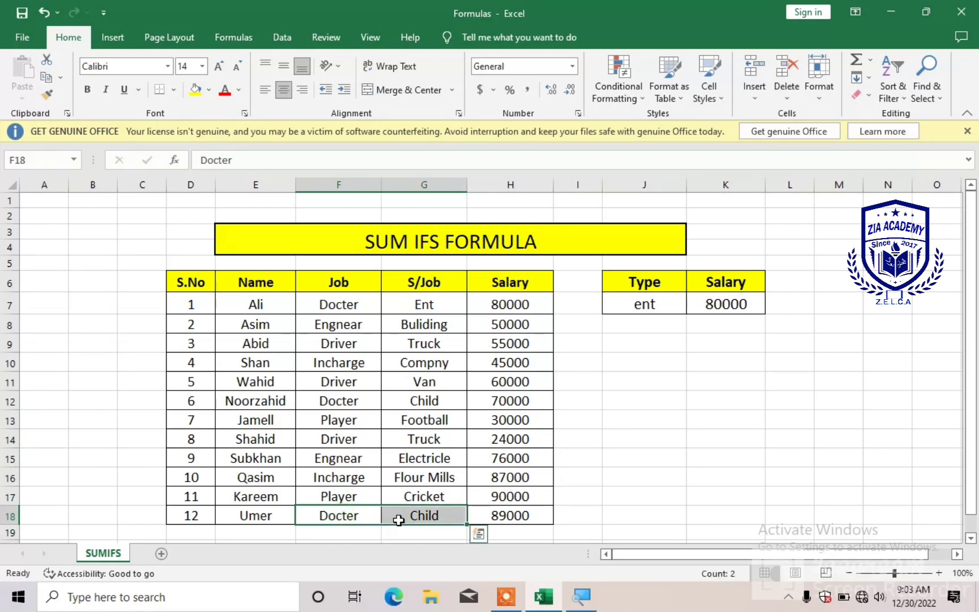
{"action": "left_click", "coordinate": [413, 516]}
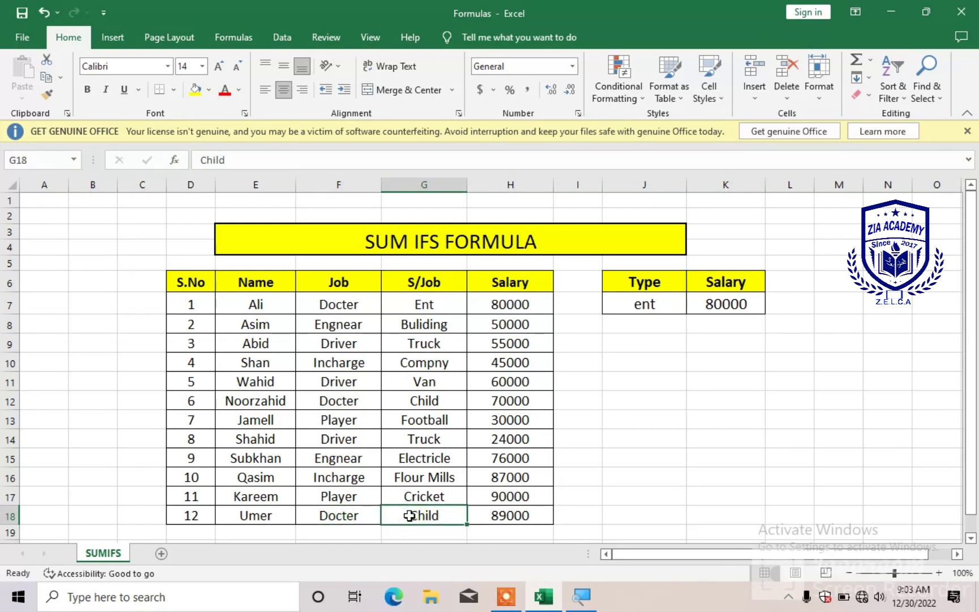
{"action": "type", "text": "ent"}
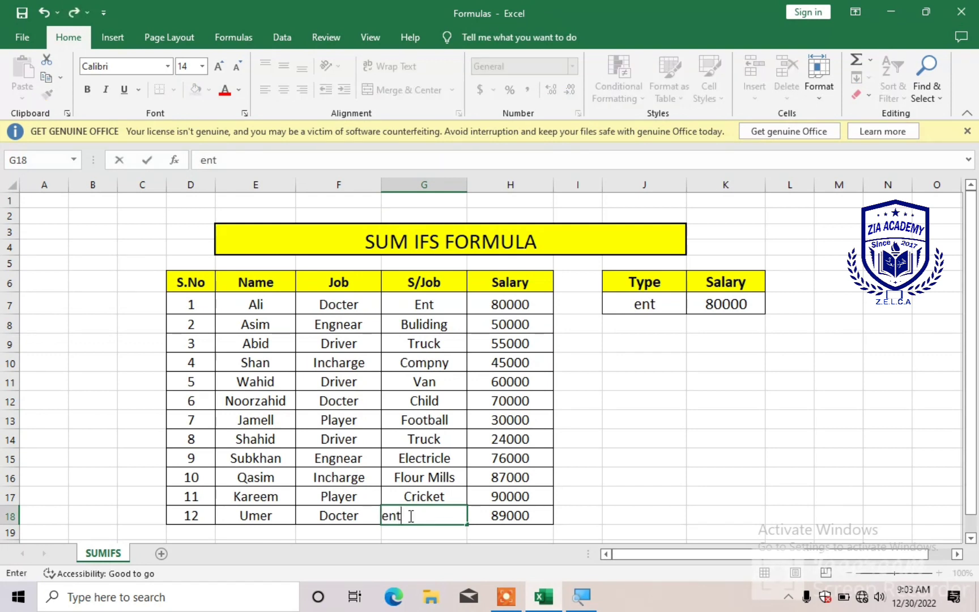
{"action": "key", "text": "Up"}
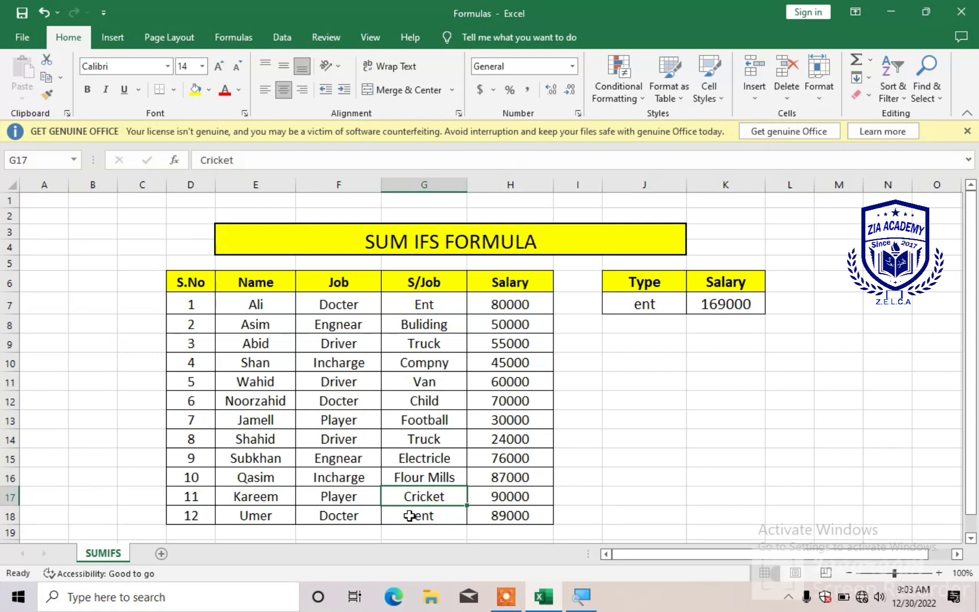
- Change the Type criterion in J7 to "child"
{"action": "key", "text": "Right"}
{"action": "key", "text": "Up"}
{"action": "key", "text": "Up"}
{"action": "key", "text": "Up"}
{"action": "key", "text": "Up"}
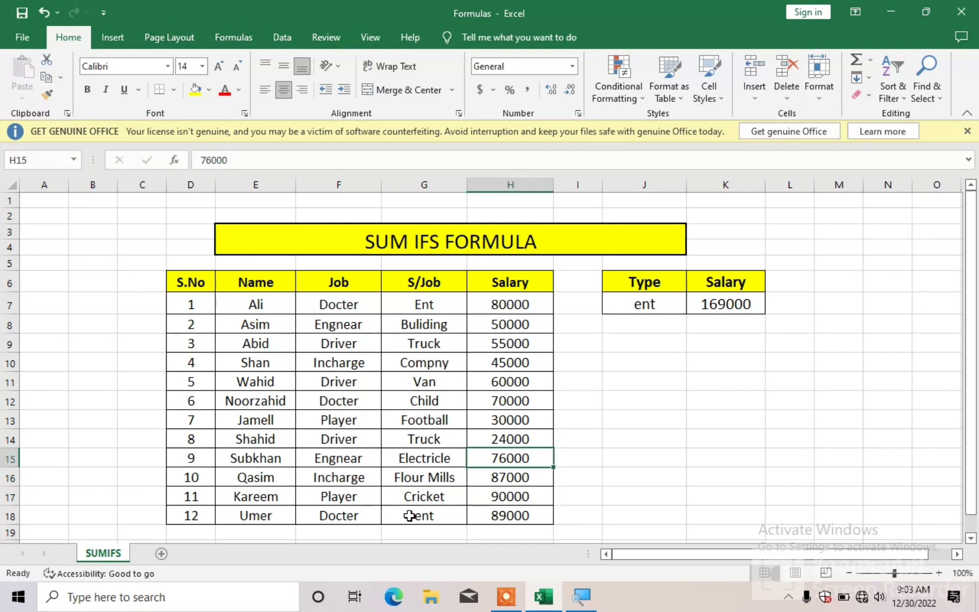
{"action": "key", "text": "Right"}
{"action": "key", "text": "Right"}
{"action": "key", "text": "Up"}
{"action": "key", "text": "Up"}
{"action": "key", "text": "Up"}
{"action": "key", "text": "Up"}
{"action": "key", "text": "Up"}
{"action": "key", "text": "Up"}
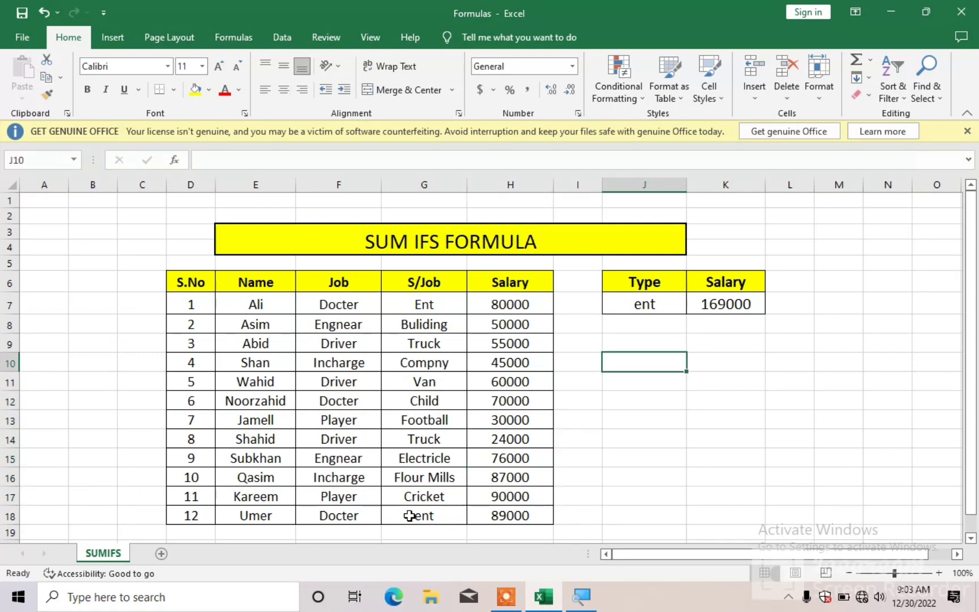
{"action": "type", "text": "child"}
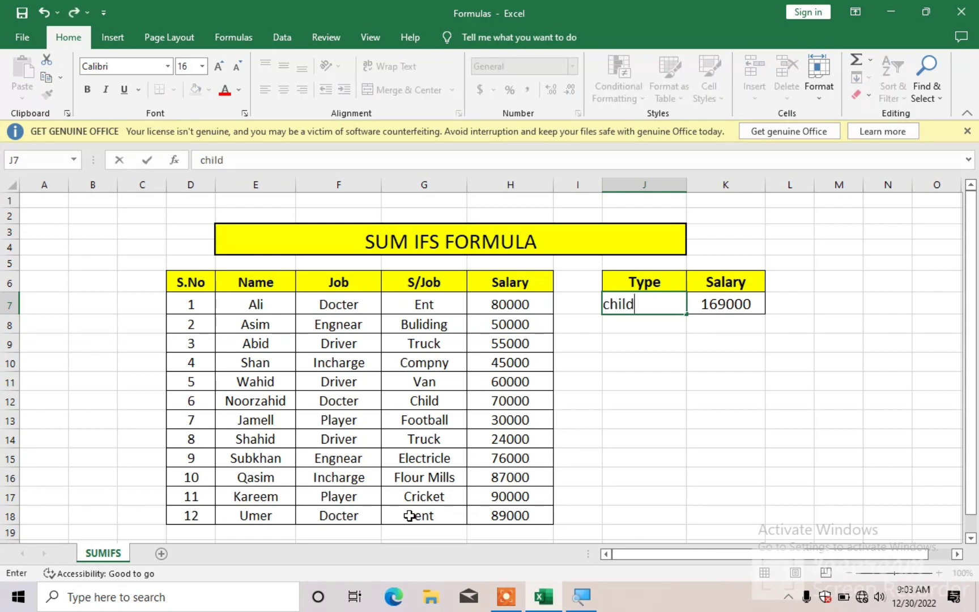
{"action": "key", "text": "Return"}
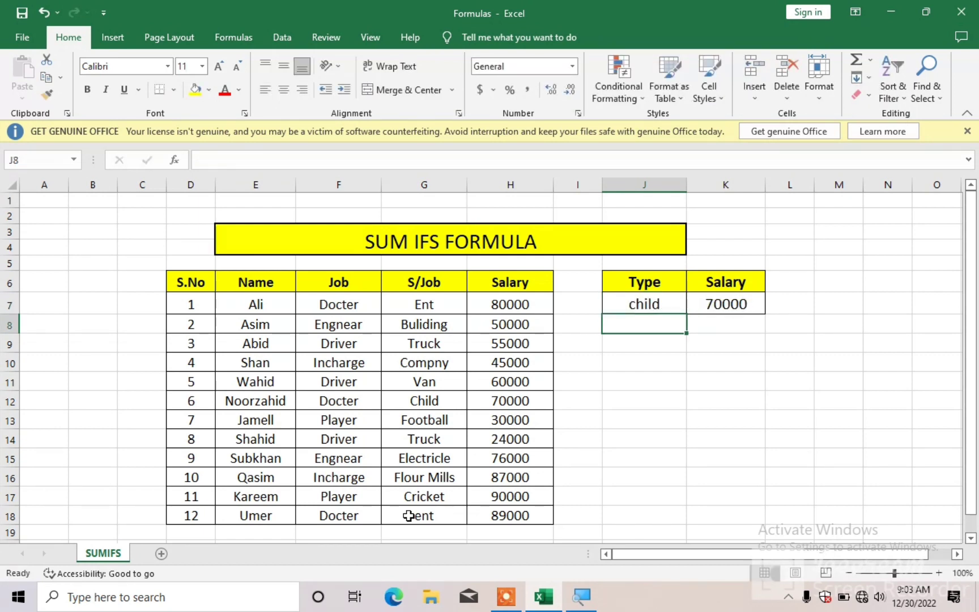